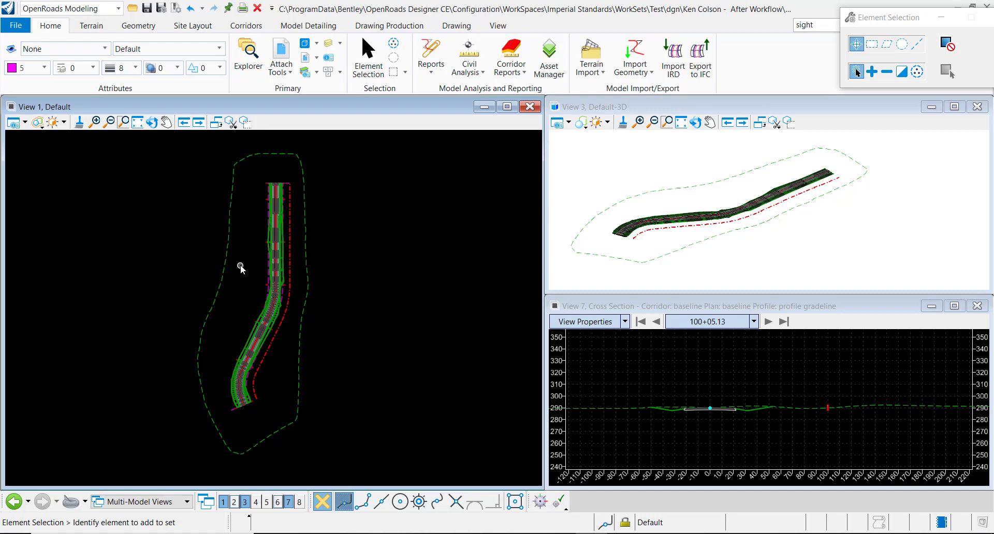
Step: Select the baseline corridor at its southern end and check which feature definition it uses
scroll(235, 425, "up", 3)
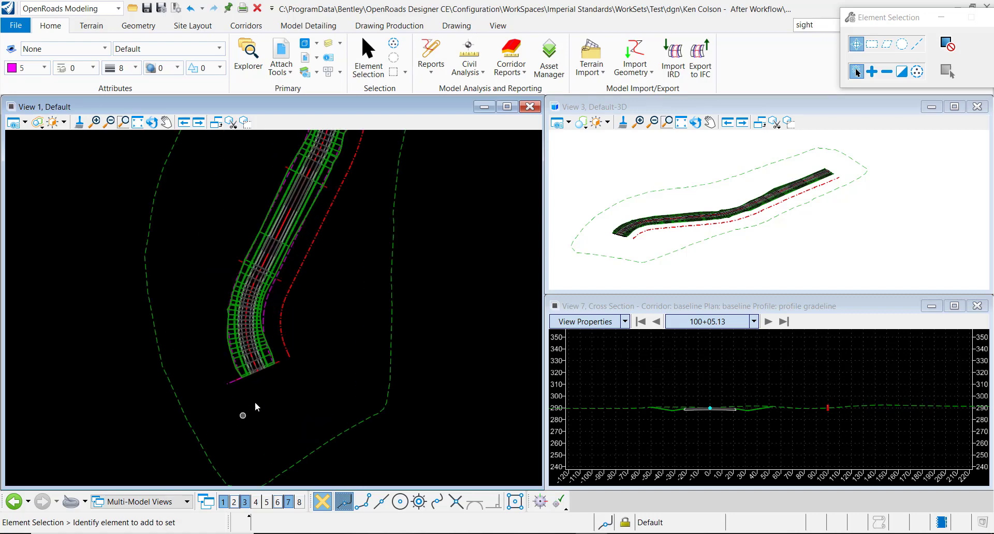
middle_click_drag(255, 406, 266, 423)
key("Escape")
scroll(280, 396, "up", 4)
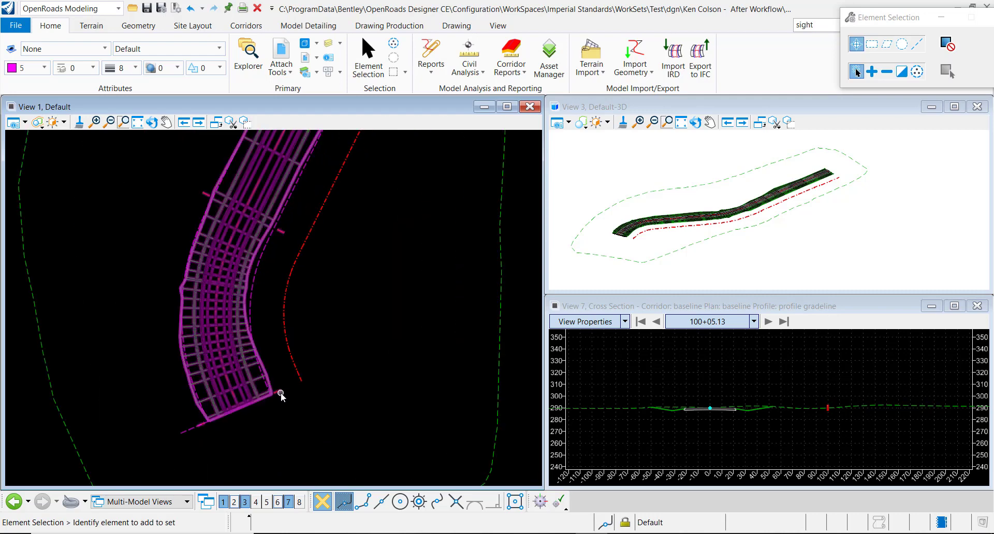
left_click(280, 396)
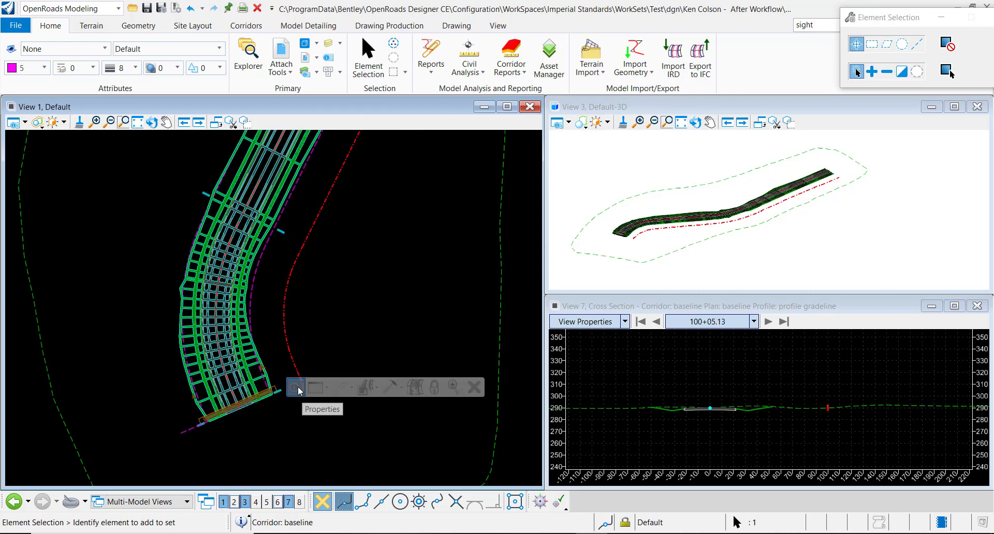
mouse_move(295, 388)
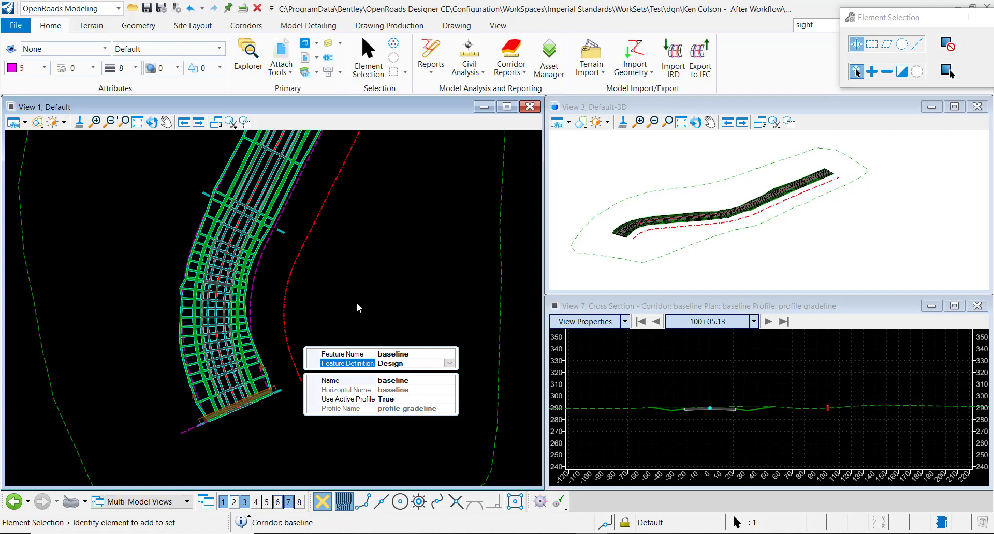
Step: Open the properties of the Design corridor feature definition stored in Corridor.dgn under OpenRoads Standards
left_click(250, 57)
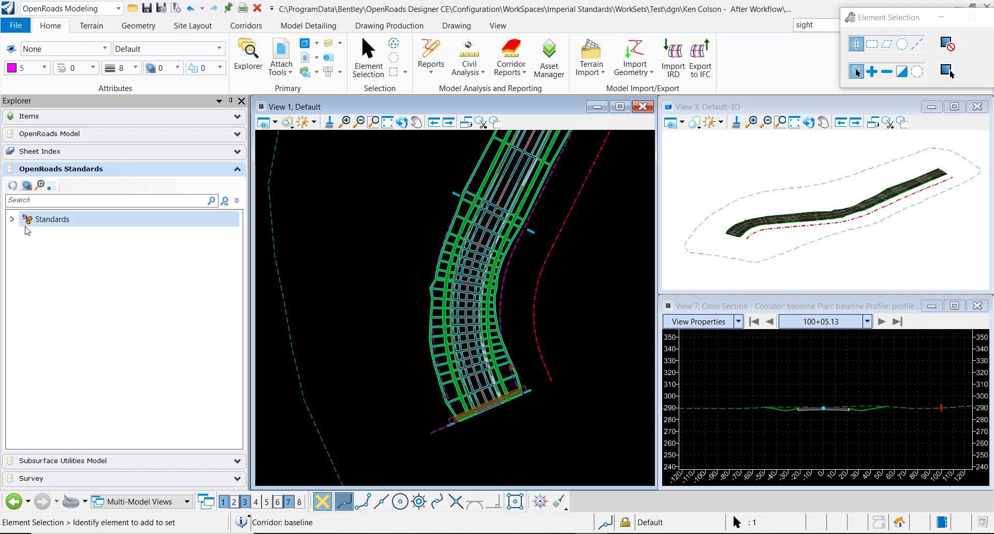
left_click(13, 219)
left_click(24, 250)
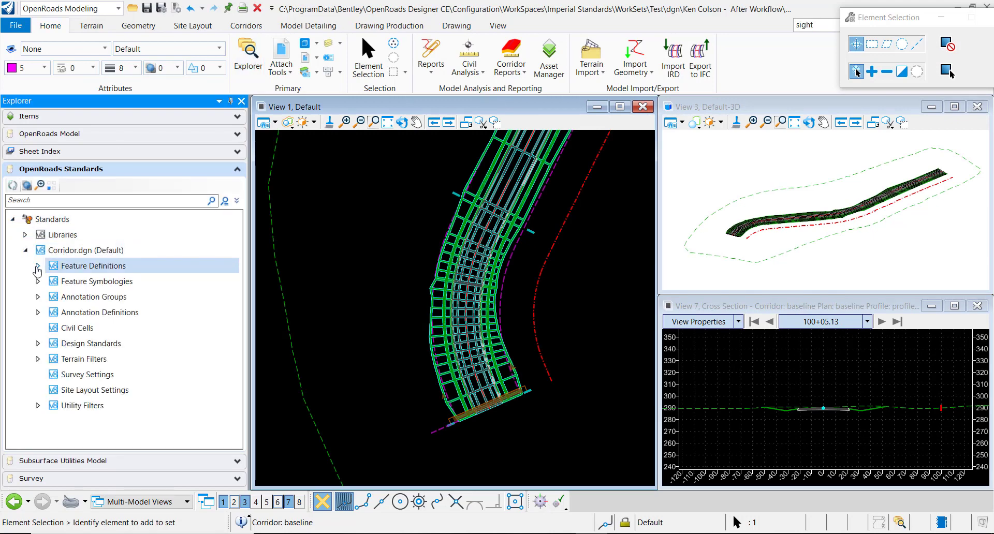
left_click(38, 266)
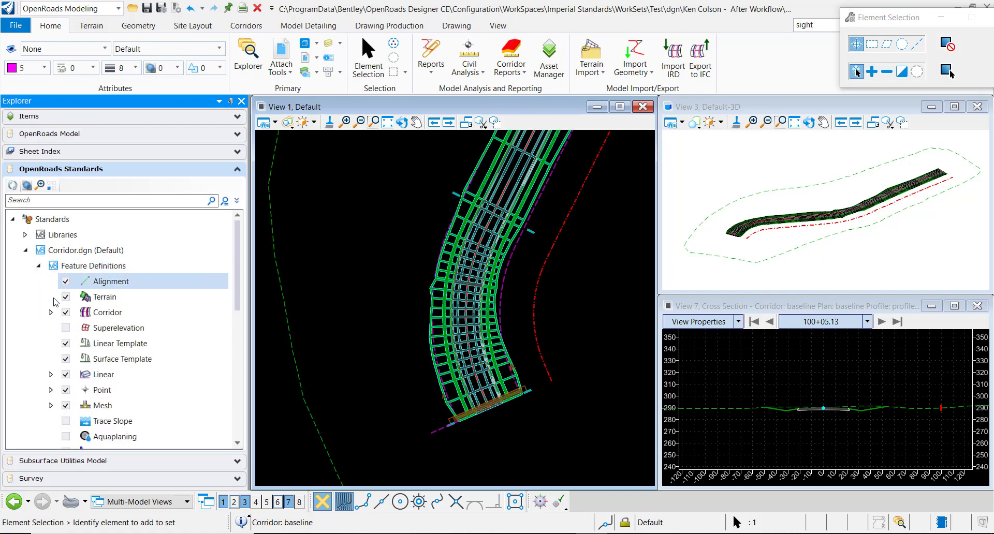
left_click(50, 312)
left_click(123, 329)
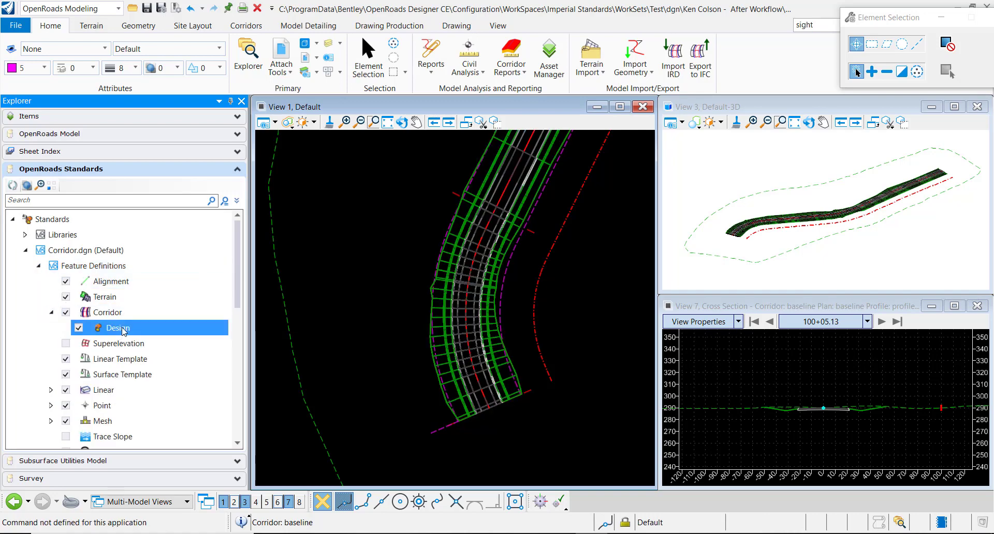
right_click(124, 332)
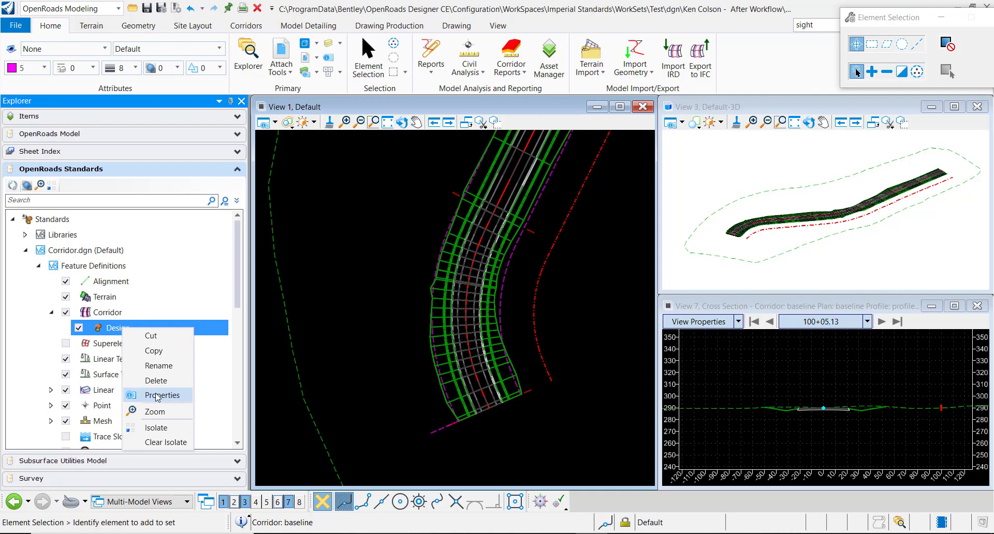
left_click(158, 396)
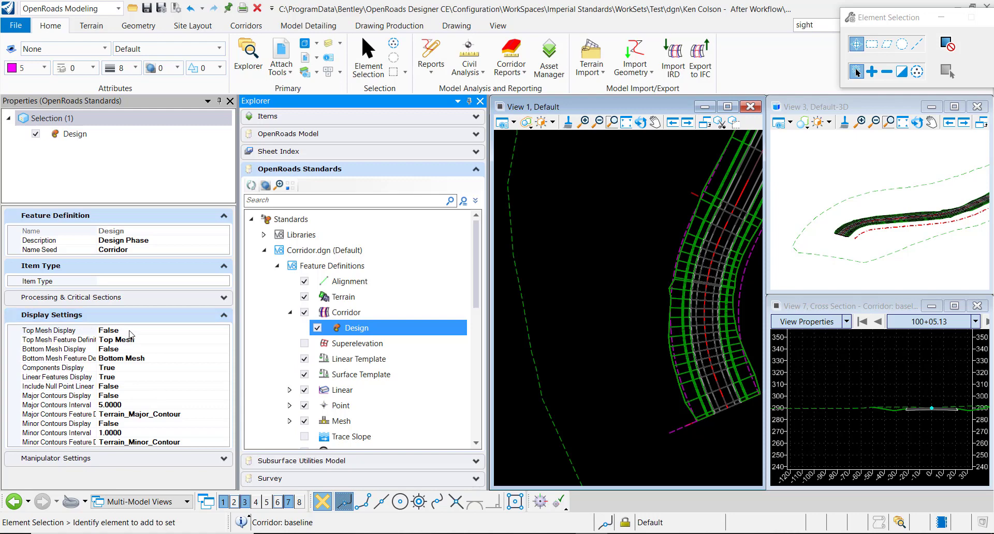
Step: Set Top Mesh Display to True for the Design feature definition and unpin its properties
left_click(188, 332)
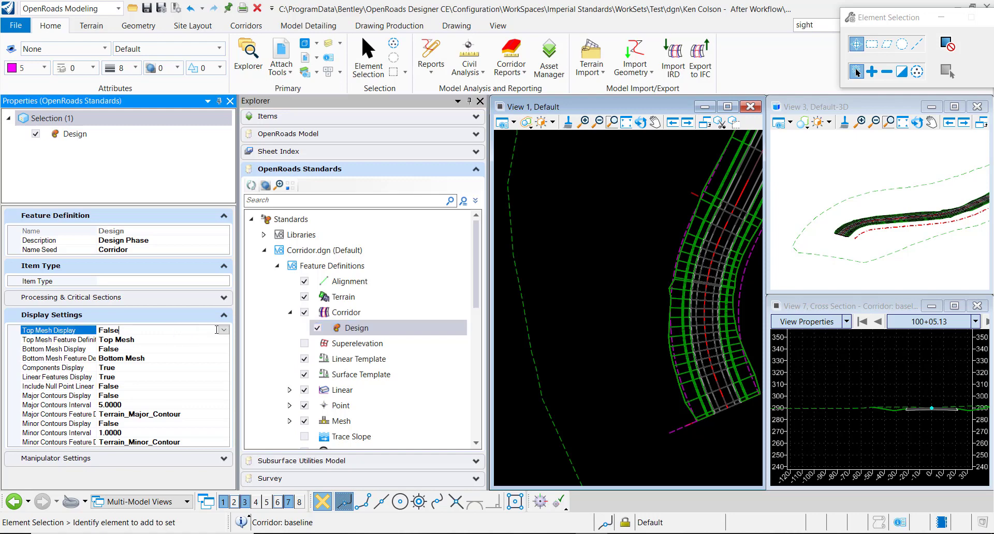
left_click(224, 331)
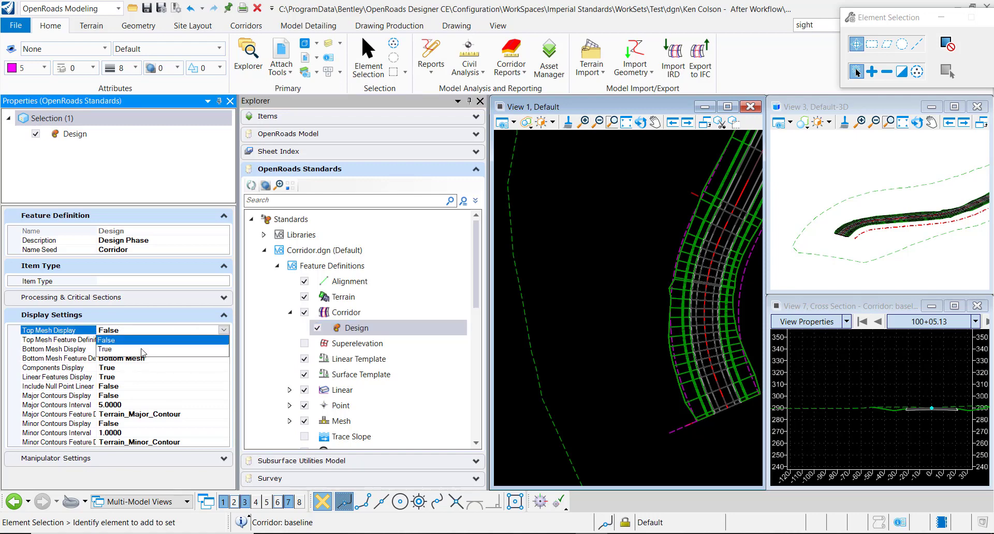
left_click(115, 355)
left_click(223, 330)
left_click(110, 349)
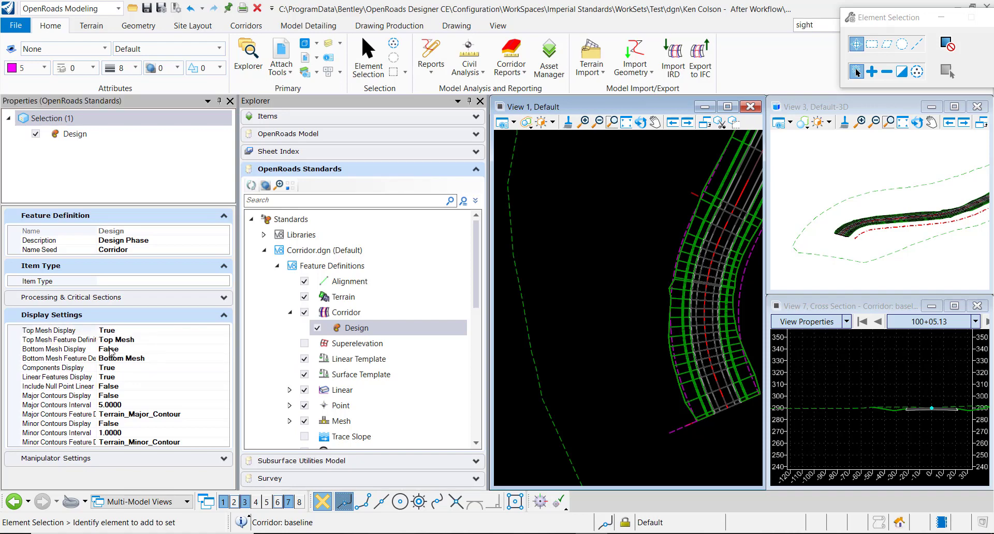
left_click(208, 101)
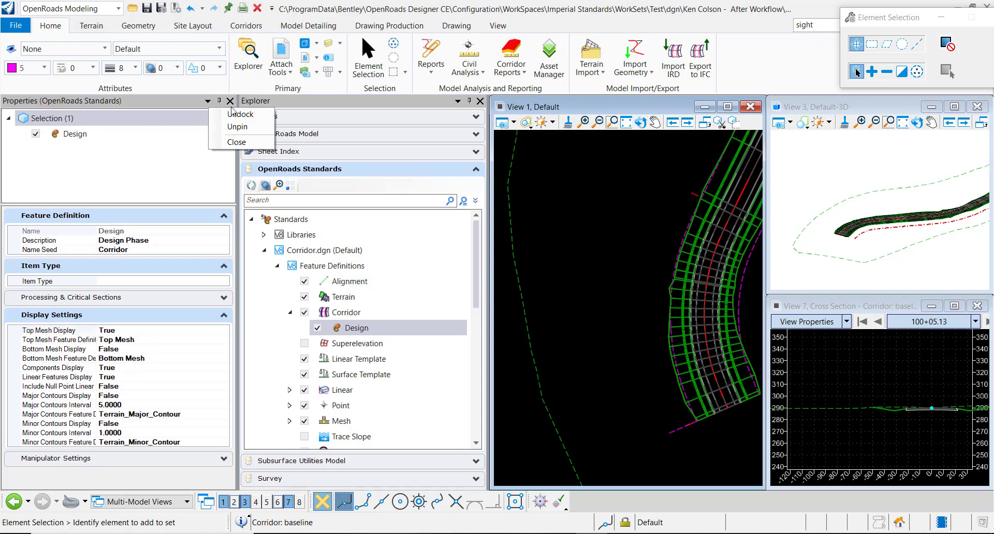
left_click(237, 127)
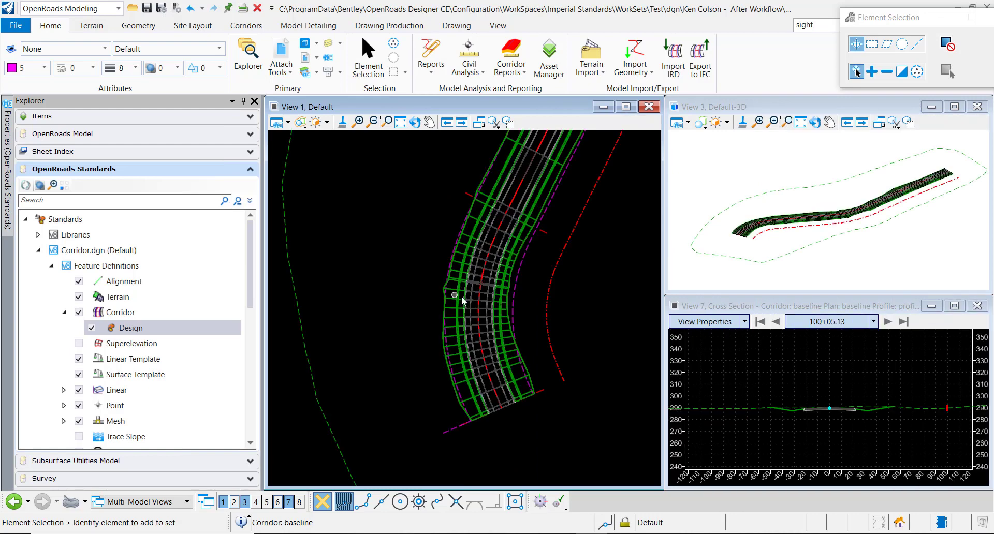
Step: Reprocess the baseline corridor and examine its top mesh in the cross-section and 3D views
scroll(461, 298, "up", 5)
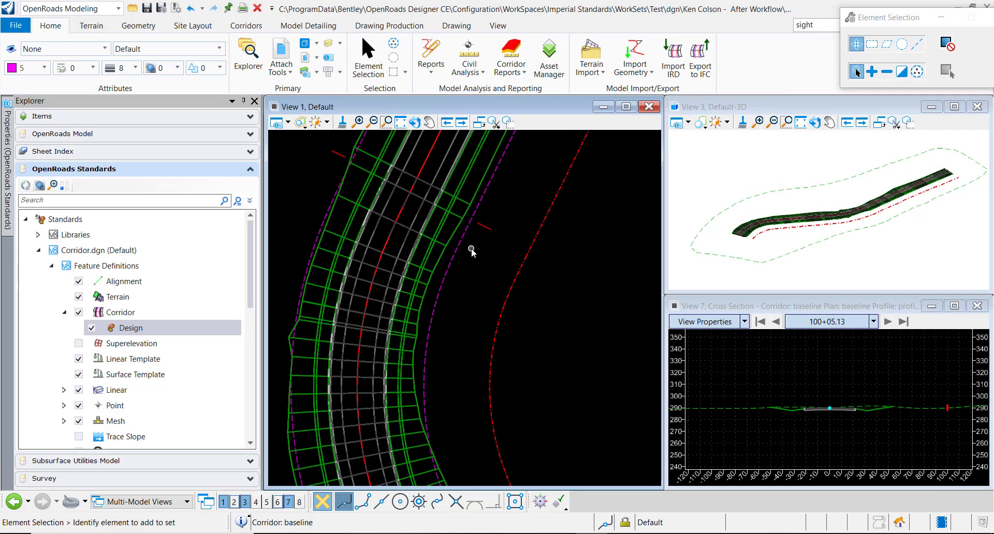
left_click(480, 233)
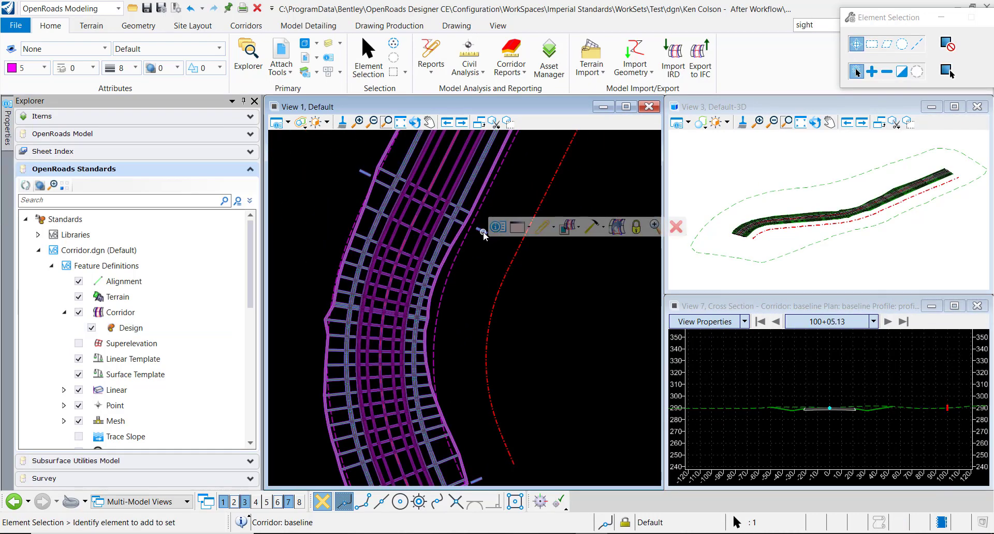
left_click(619, 226)
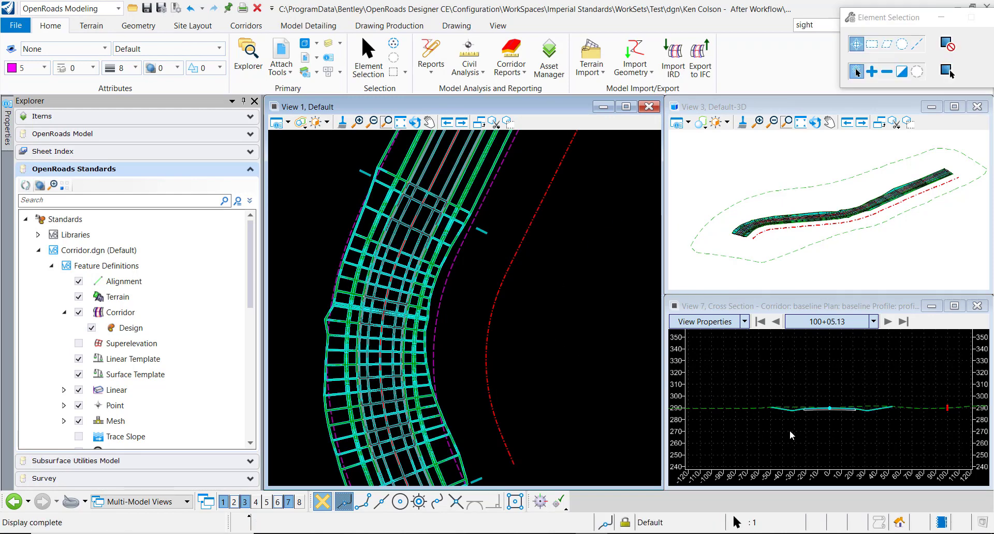
scroll(791, 434, "up", 5)
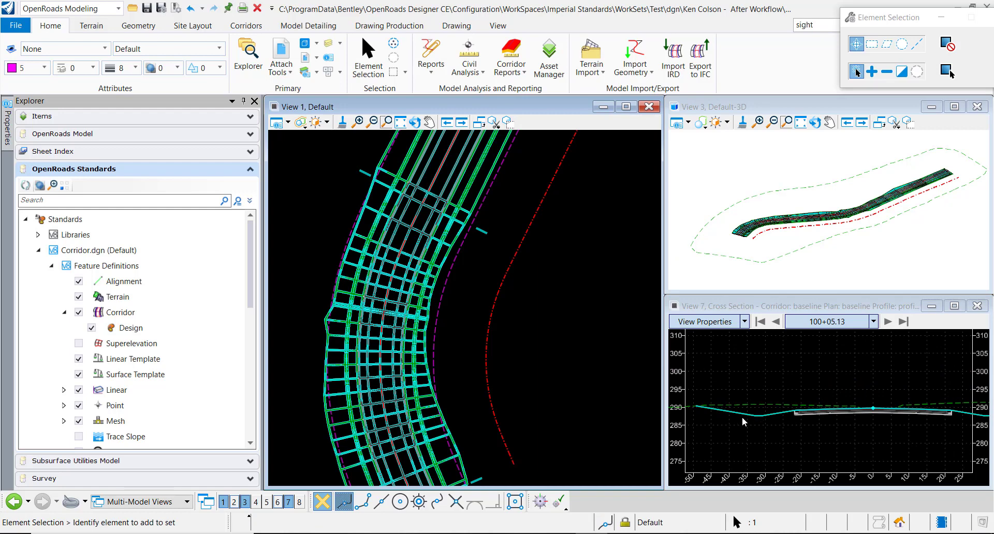
scroll(758, 422, "down", 2)
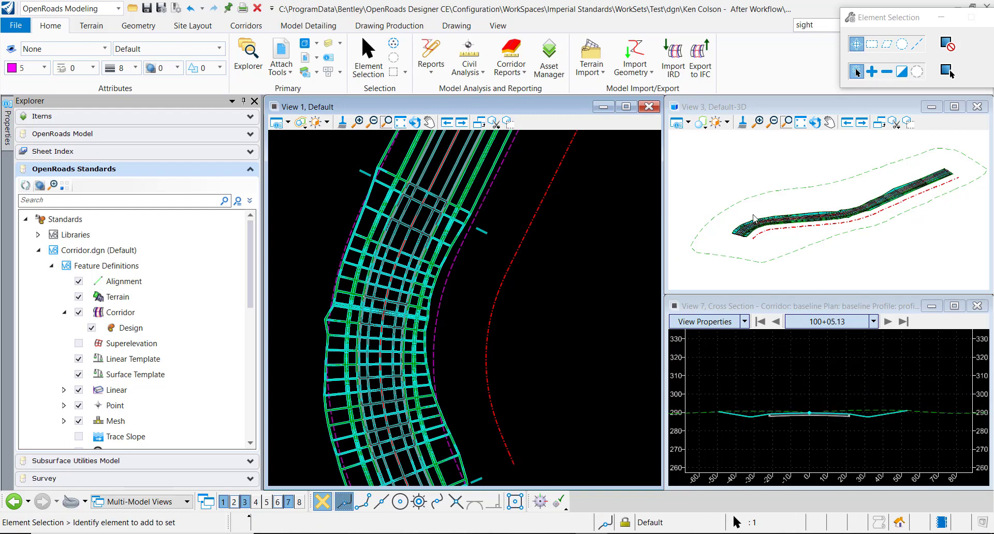
scroll(753, 218, "up", 3)
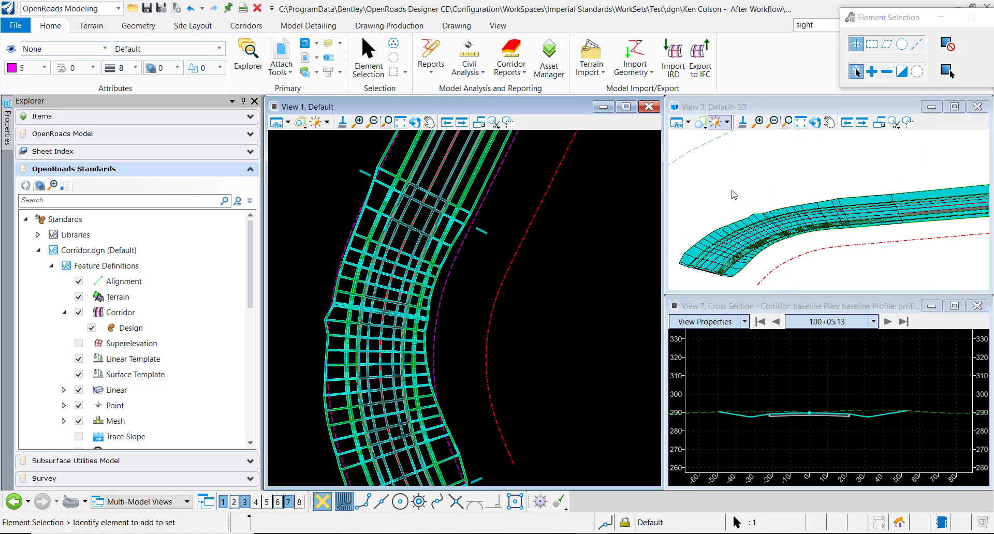
middle_click_drag(719, 249, 751, 205)
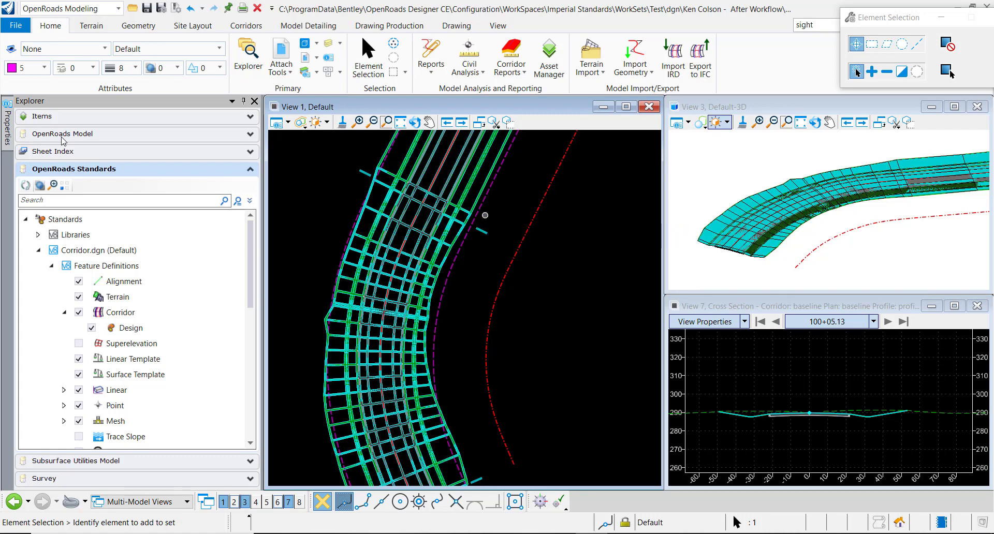
Step: Open the design file Proposed Terrain Model.dgn from the Terrain Mesh folder
left_click(136, 15)
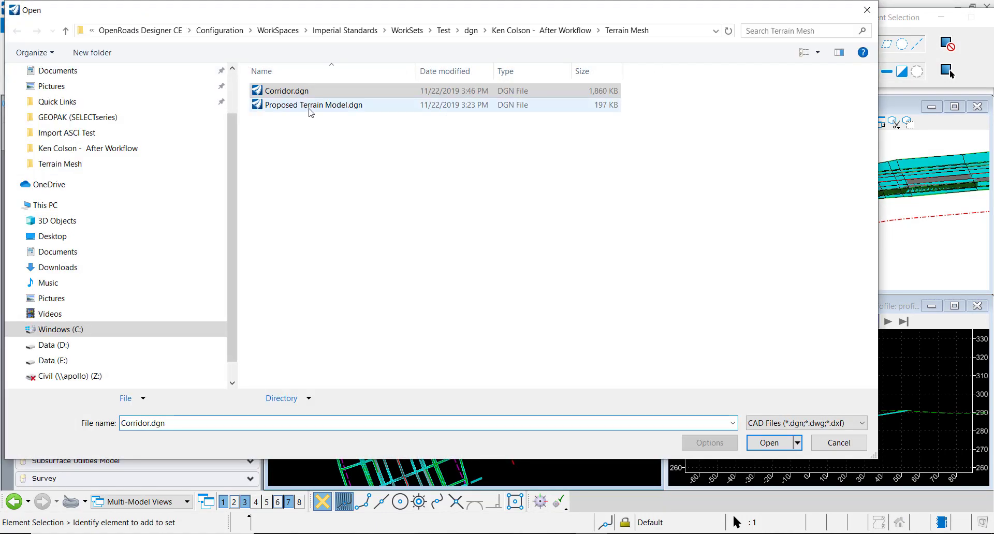
left_click(308, 106)
left_click(768, 443)
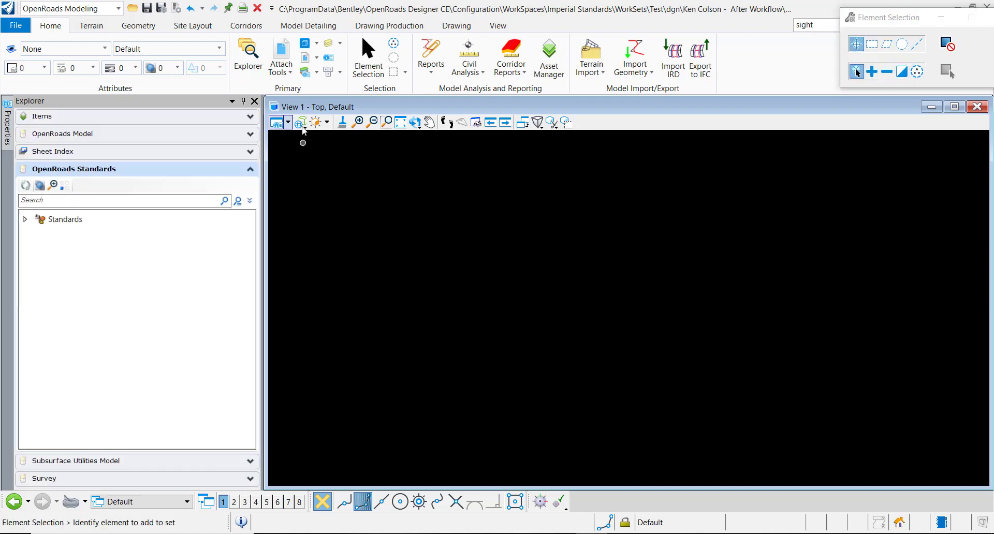
Step: Attach the Default-3D model of Corridor.dgn as a reference with coincident orientation
left_click(286, 67)
left_click(297, 102)
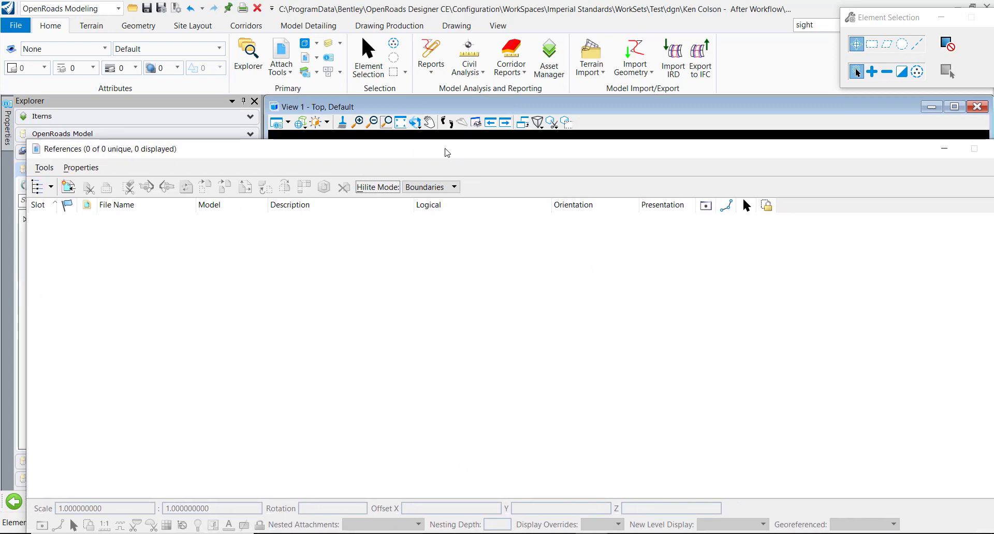
left_click(68, 187)
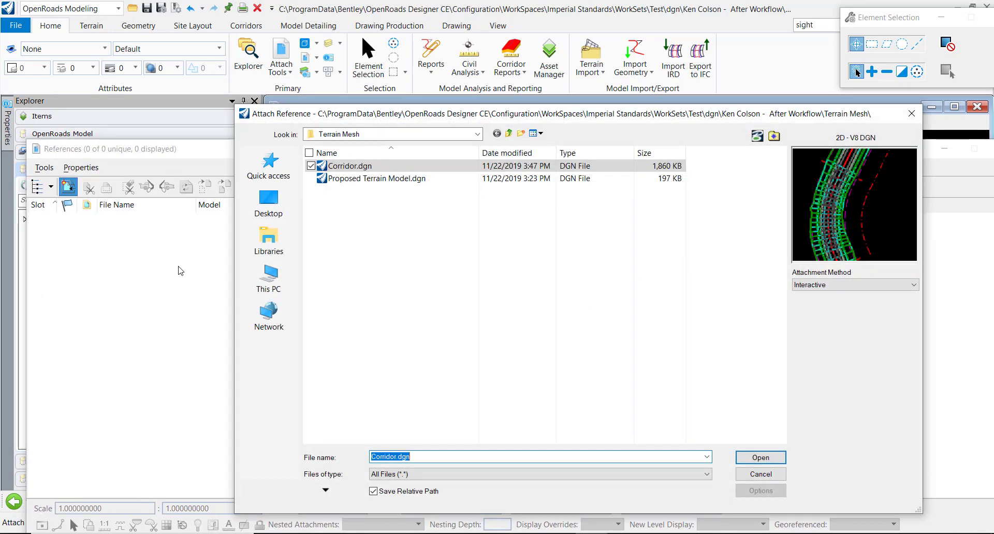
left_click(757, 457)
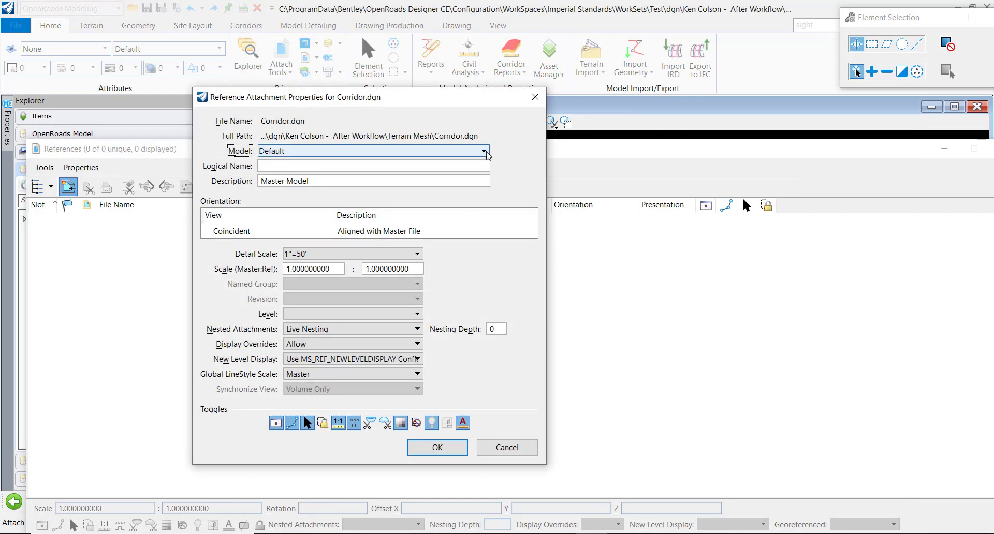
left_click(371, 152)
left_click(280, 190)
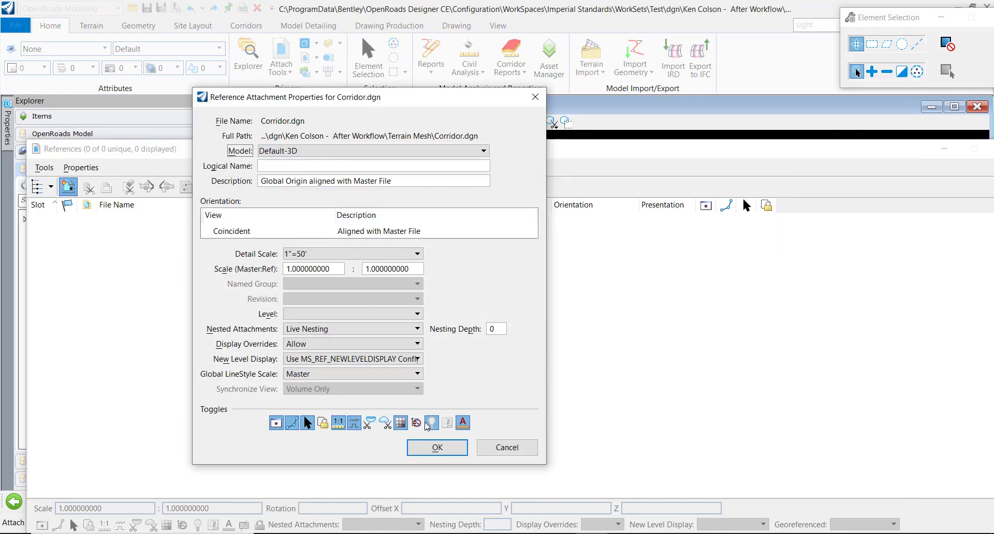
left_click(438, 447)
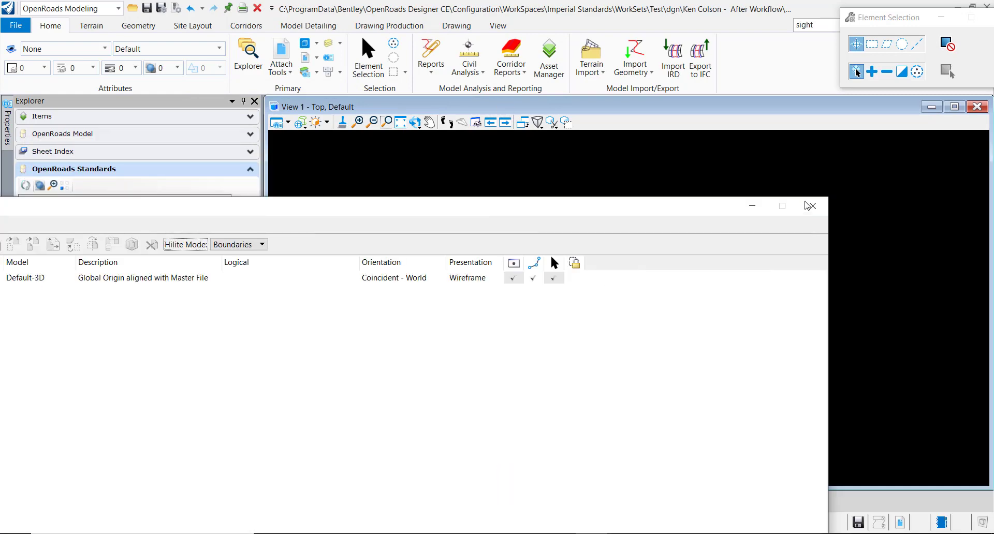
left_click(810, 205)
Step: Fit the referenced corridor in the view and rotate it to inspect its curved end in 3D
left_click(401, 121)
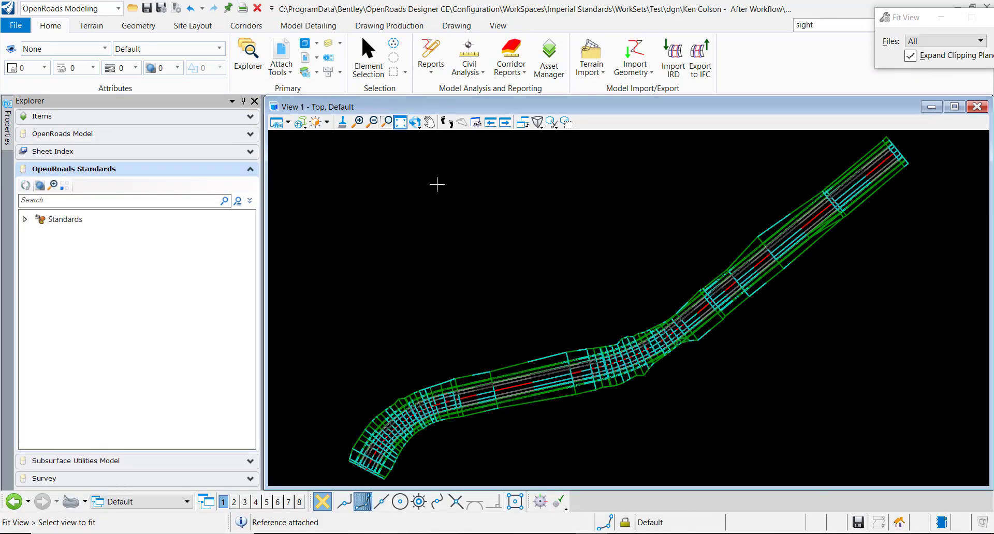
left_click(429, 121)
scroll(530, 269, "up", 5)
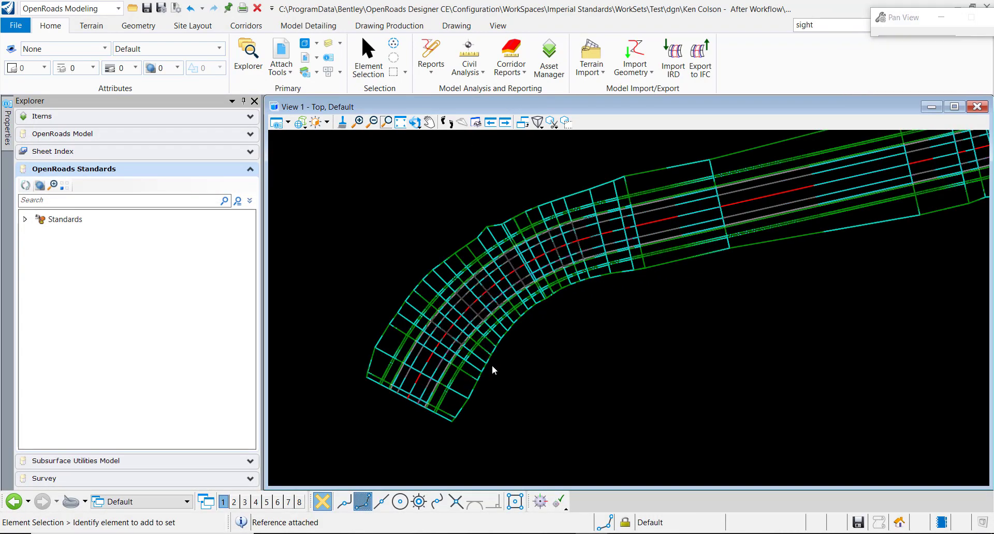
left_click_drag(537, 311, 506, 339)
right_click(506, 340)
left_click(415, 122)
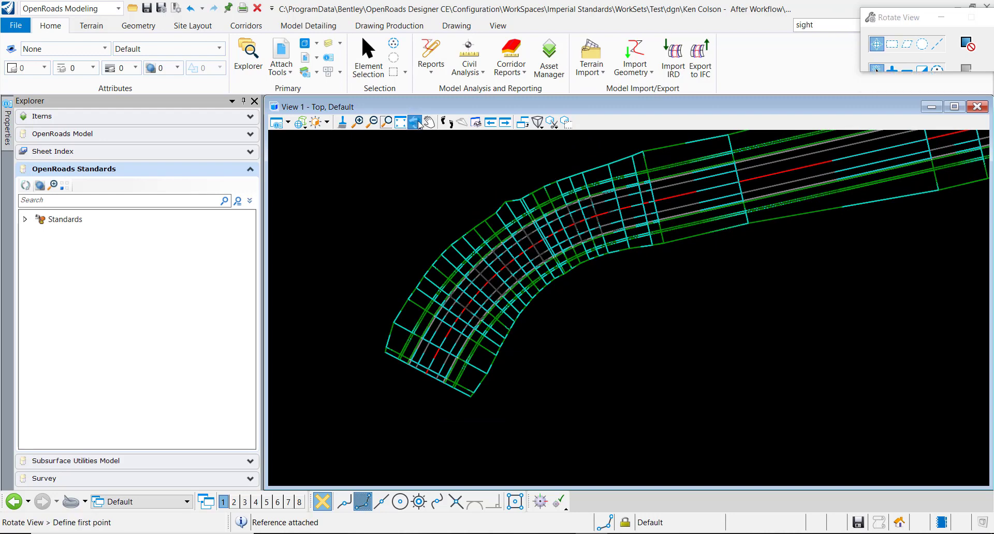
left_click(507, 389)
left_click(573, 264)
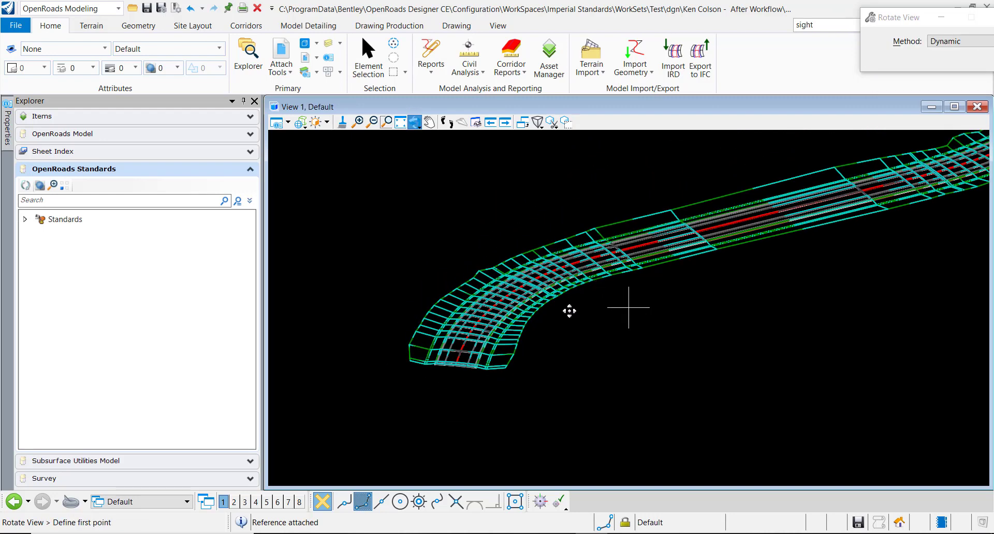
Step: Turn off every level of the Corridor.dgn, Default-3D reference except Grade_Finished in View 1
left_click(328, 43)
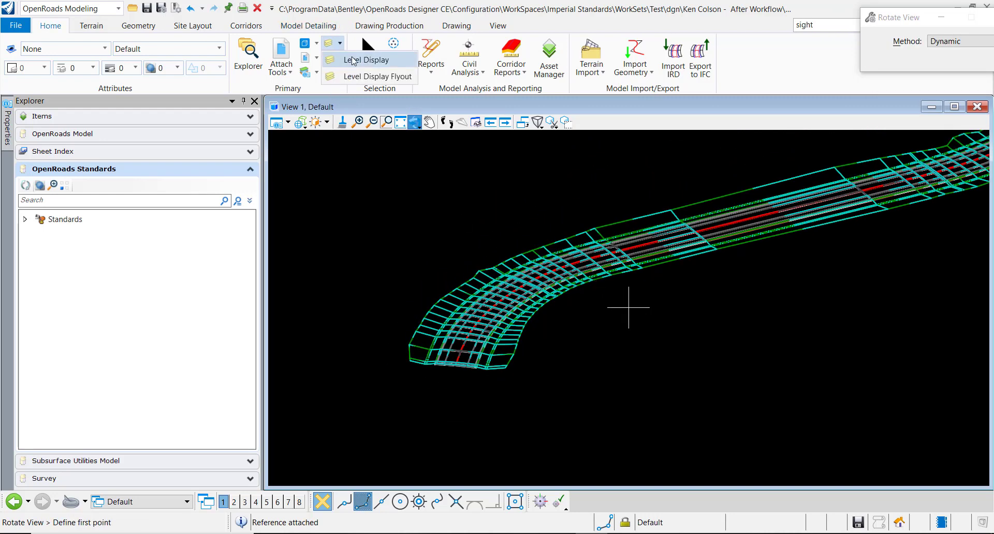
left_click(368, 65)
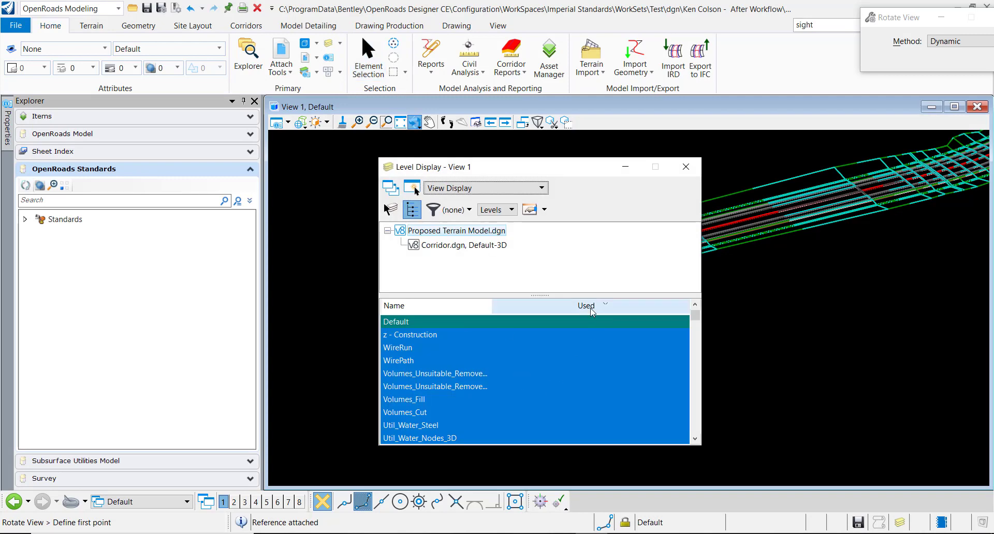
left_click(460, 246)
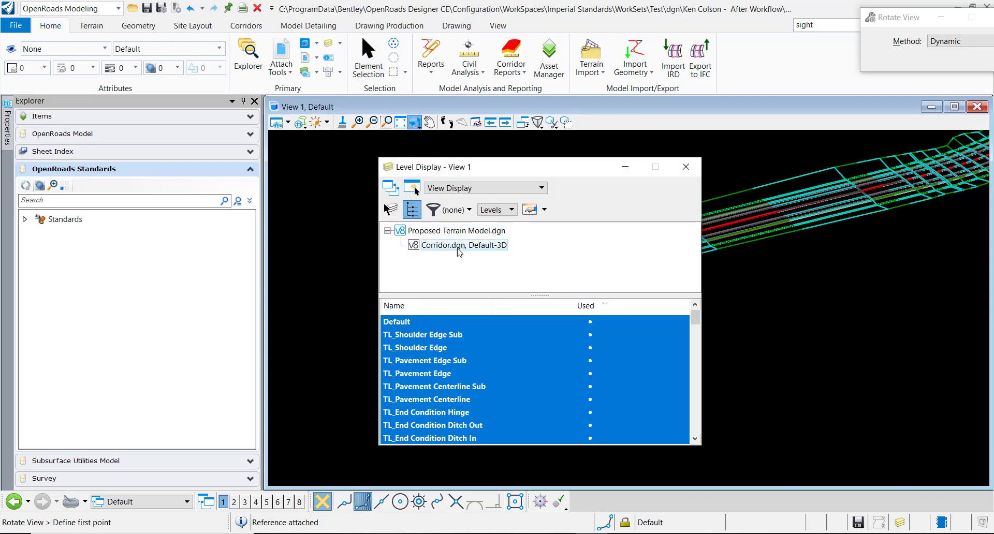
scroll(484, 389, "down", 3)
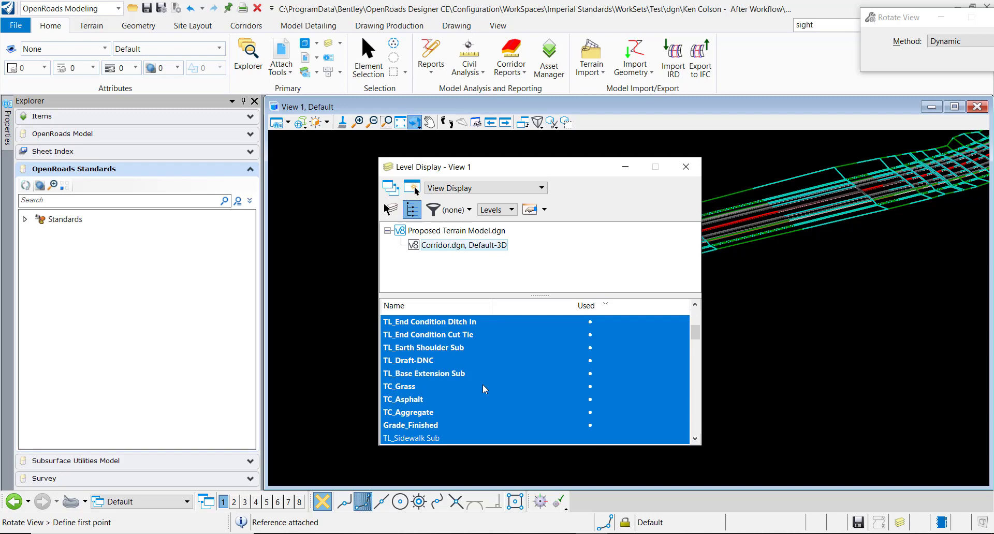
right_click(422, 413)
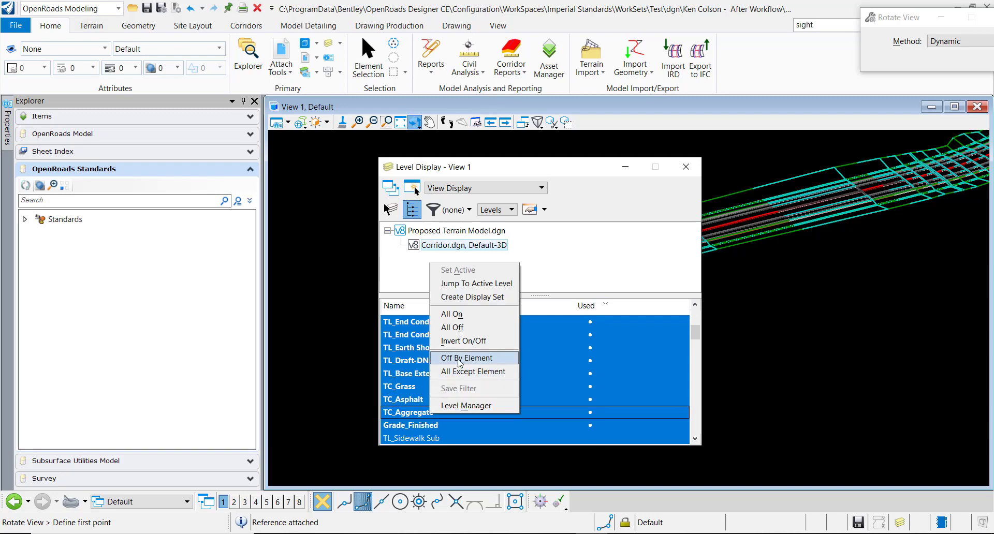
left_click(464, 341)
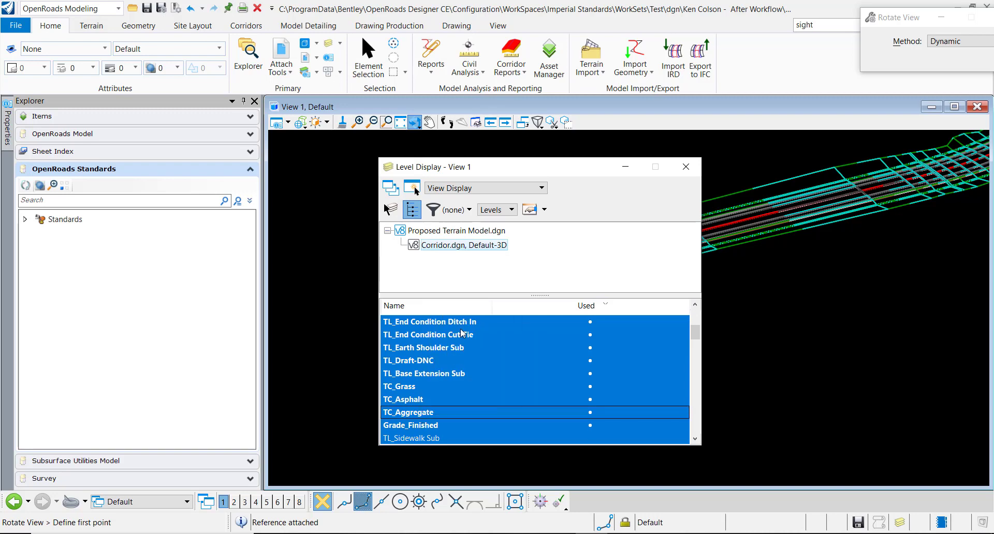
left_click(421, 426)
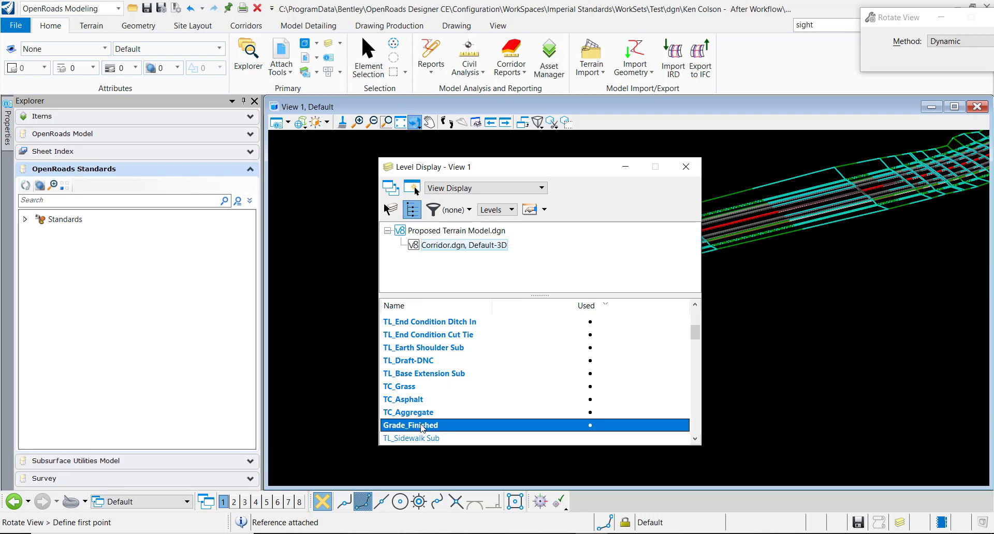
left_click(686, 166)
Step: Set up a terrain model from elements using the Proposed Triangles feature definition
left_click(534, 277)
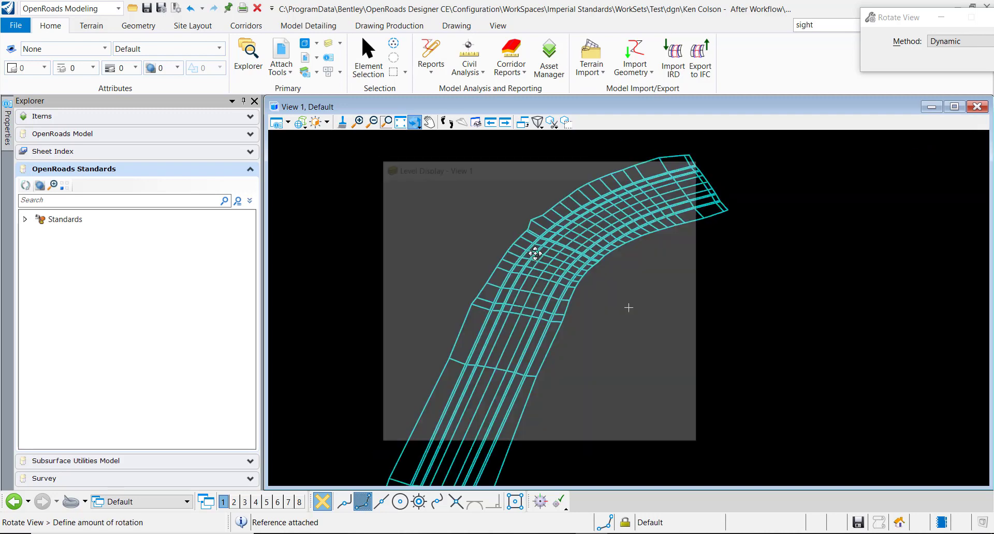
left_click(492, 220)
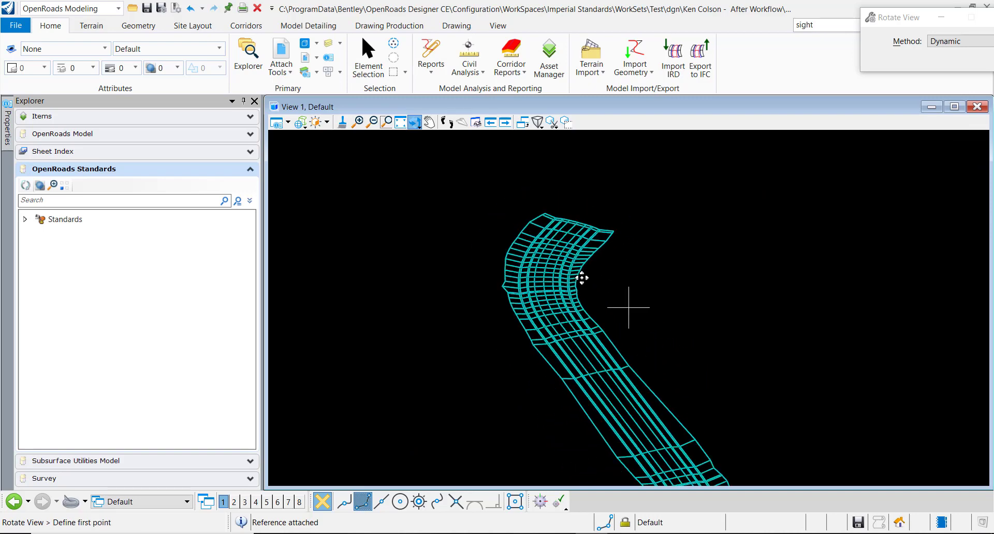
middle_click_drag(697, 349, 615, 286)
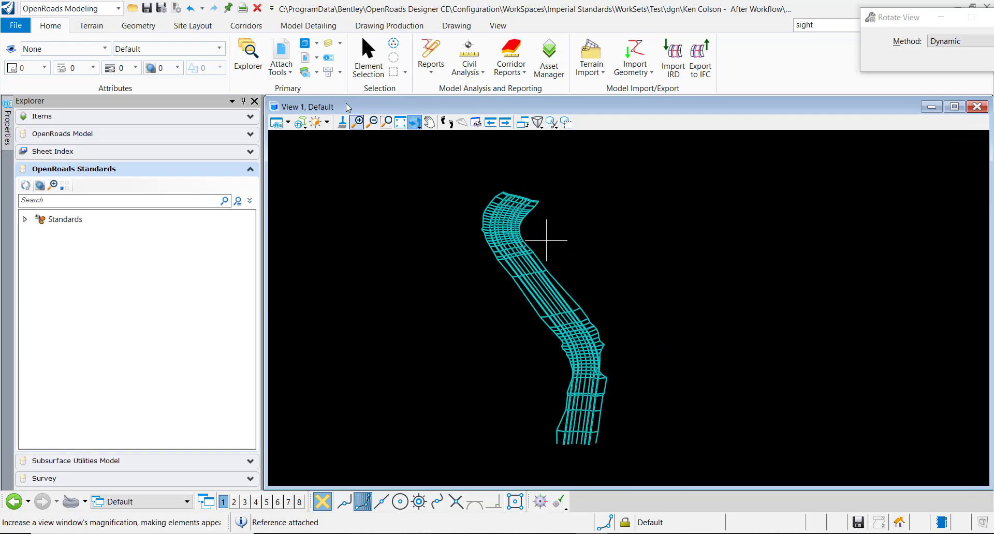
left_click(91, 26)
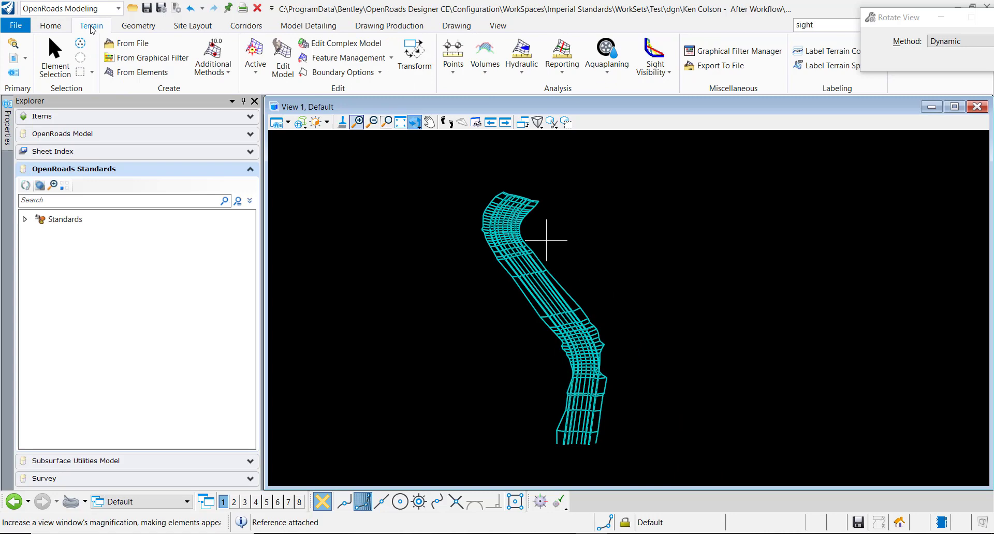
left_click(132, 72)
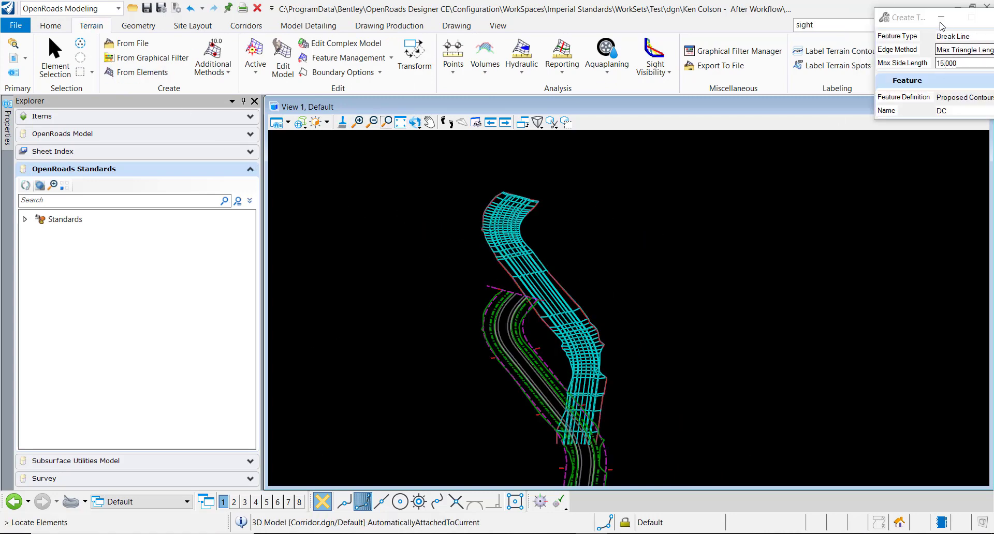
left_click_drag(927, 17, 602, 193)
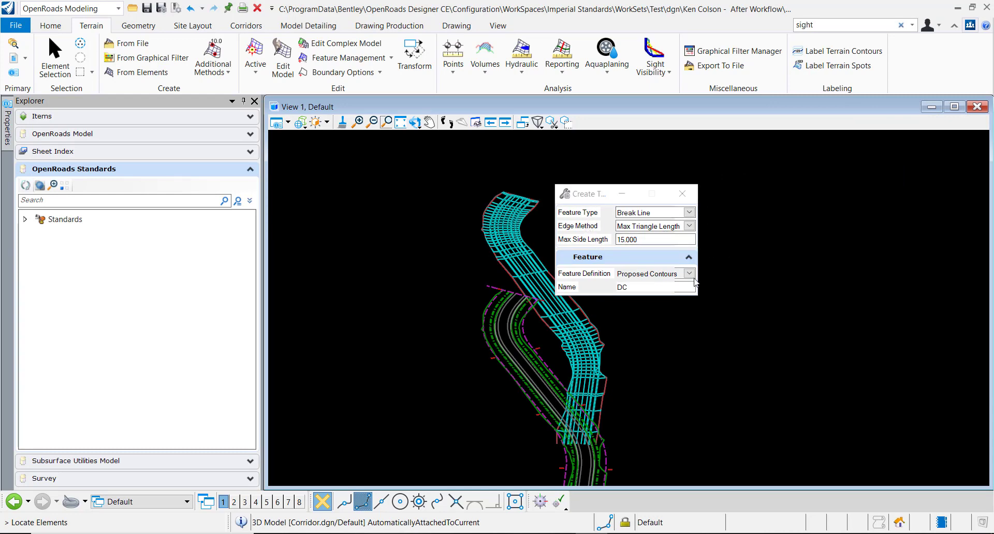
left_click(689, 274)
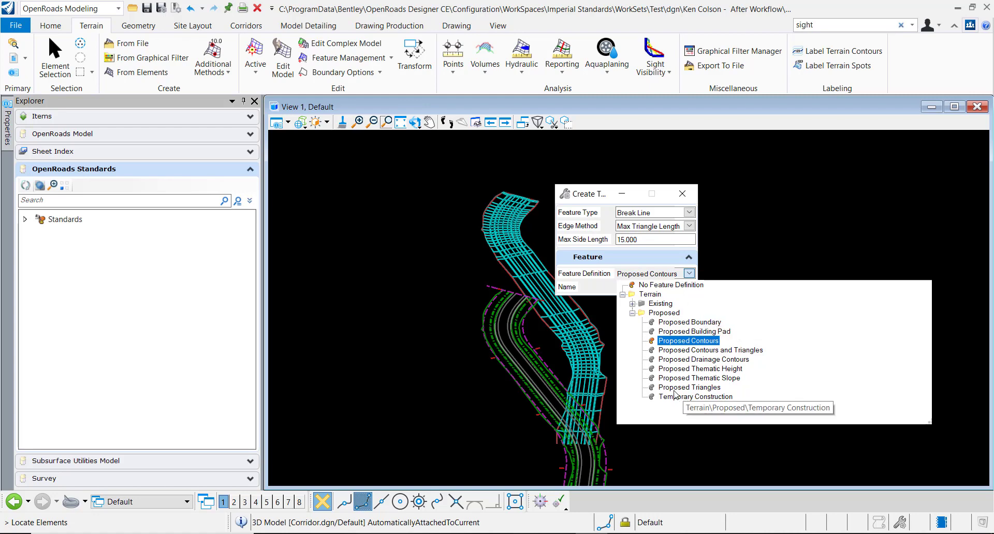
left_click(674, 389)
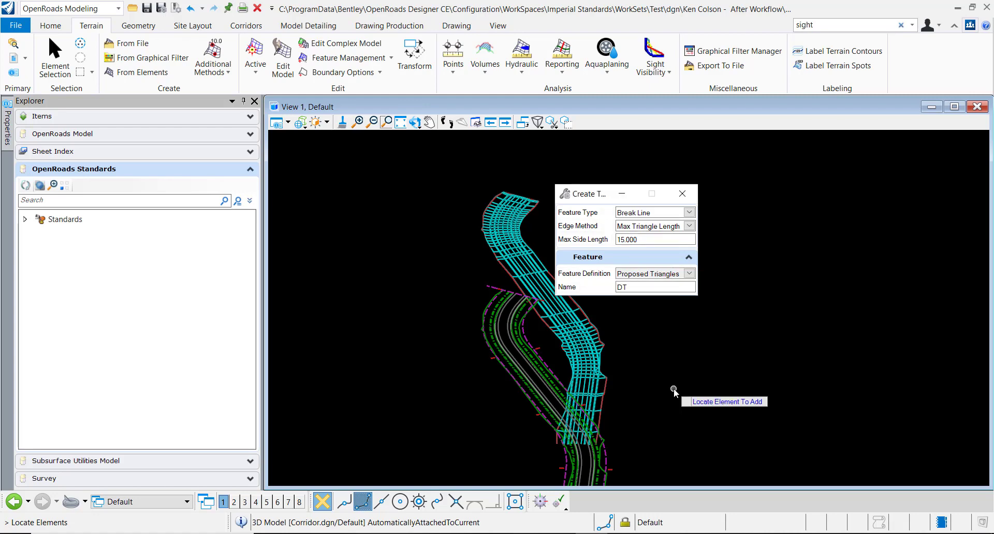
Step: Create the terrain from the corridor's finished-grade mesh as Break Line features, accepting the Max Triangle Length edge method with a 15.000 side length
scroll(518, 184, "up", 3)
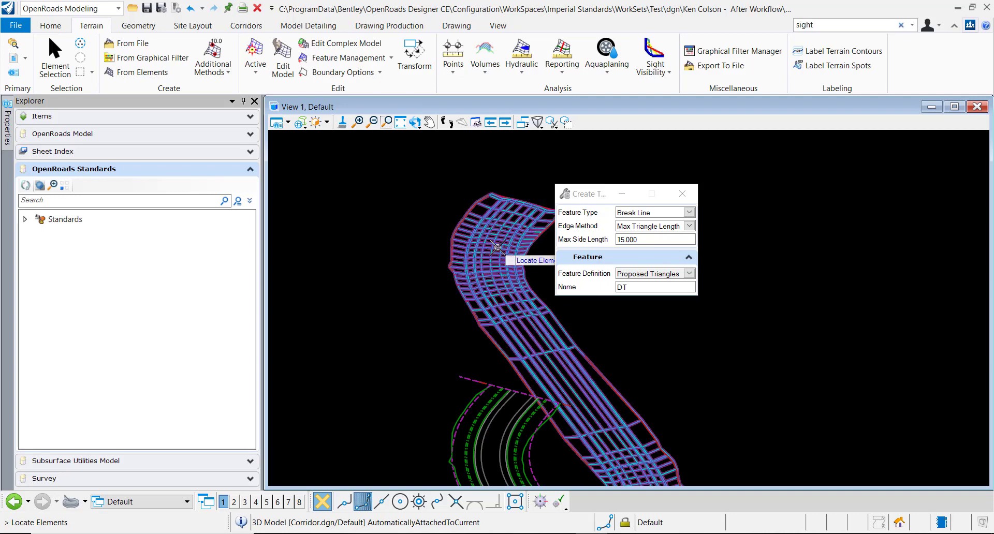
left_click(497, 247)
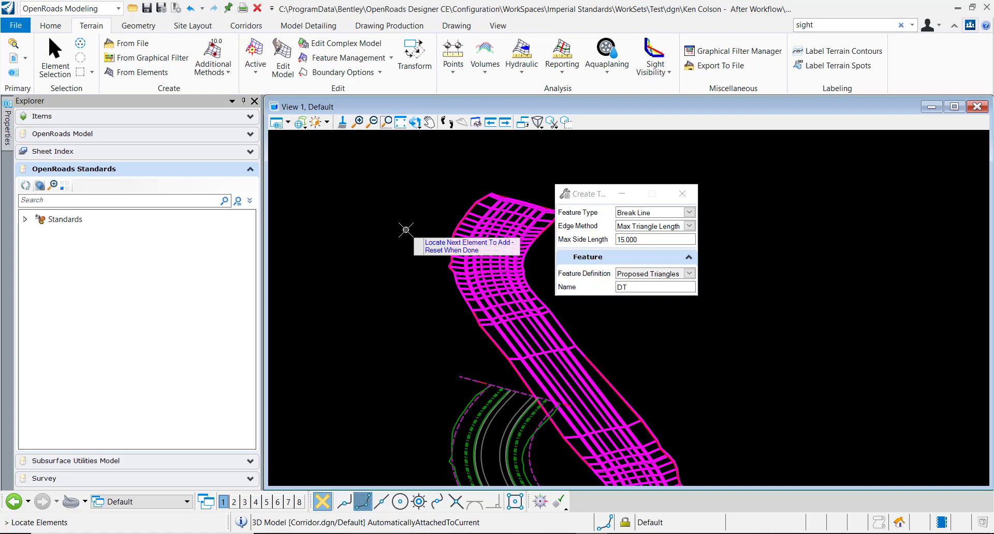
right_click(375, 213)
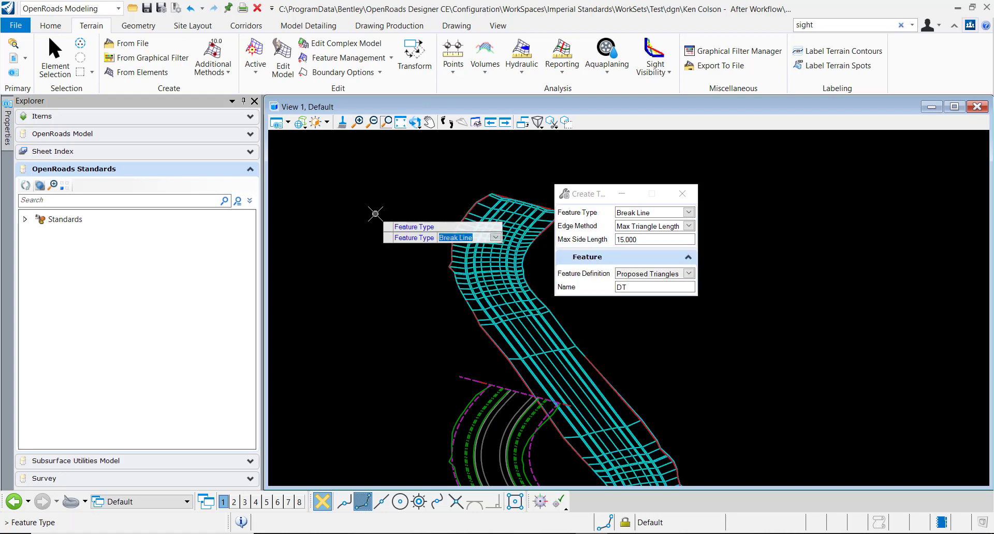
left_click(375, 213)
left_click(376, 213)
left_click(375, 213)
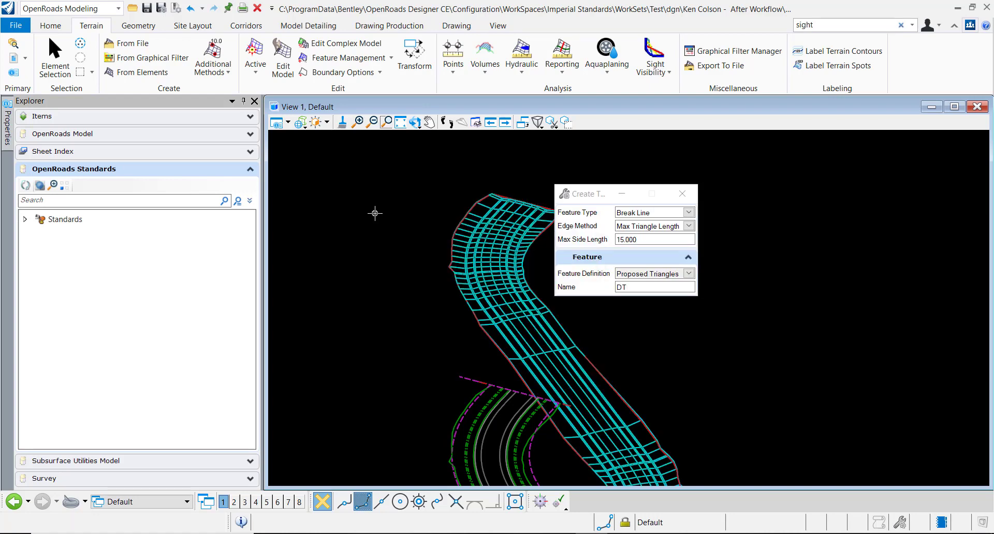
left_click(681, 195)
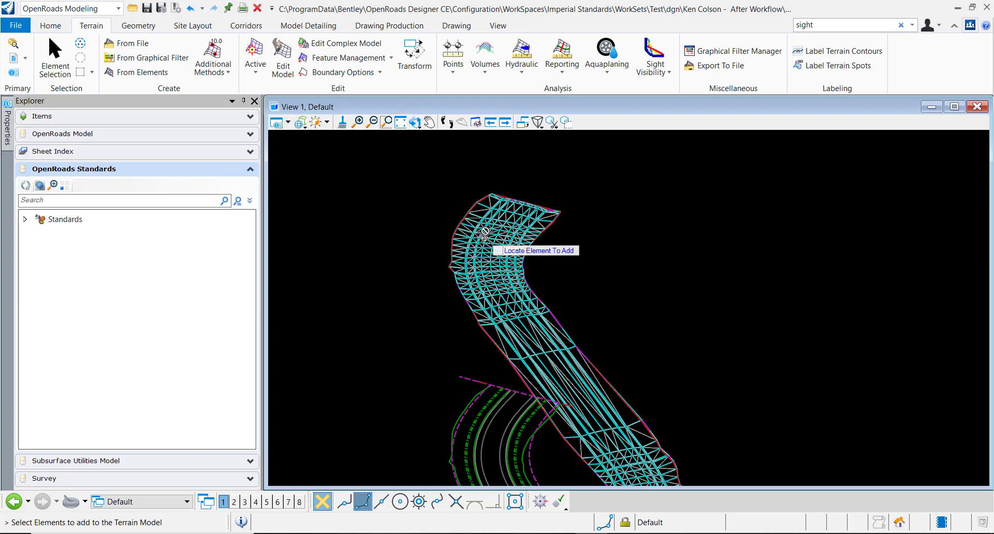
Step: Turn off the display of both Corridor.dgn references, Default-3D and Default, leaving only the new terrain shown
left_click(51, 60)
left_click(25, 58)
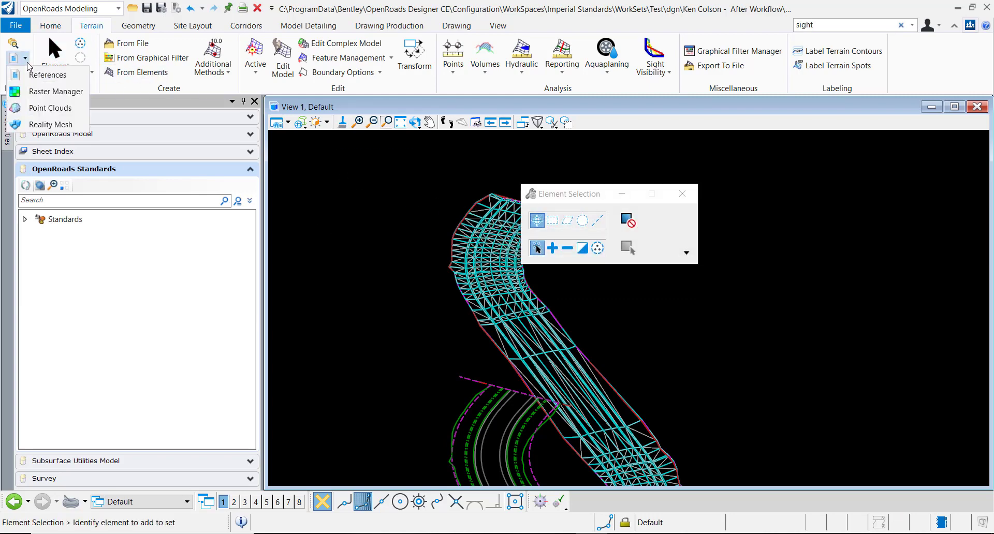
left_click(30, 70)
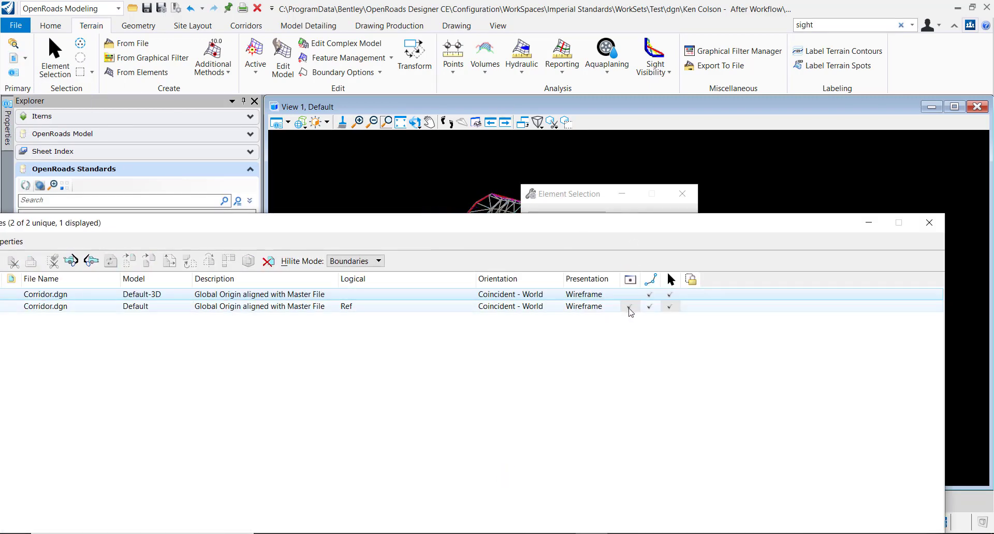
left_click(629, 308)
left_click(929, 222)
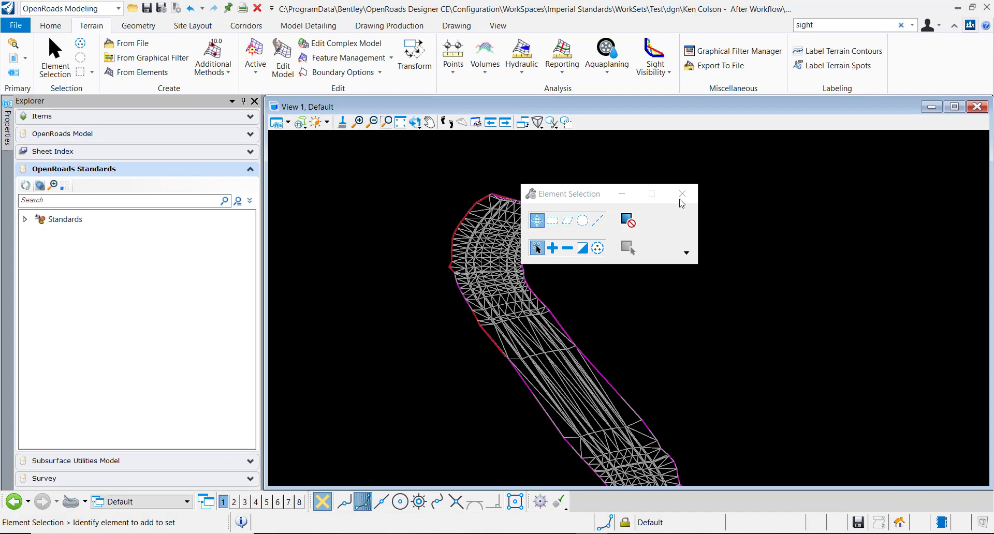
Step: Rotate the view dynamically to inspect the new terrain's triangles in 3D
left_click(682, 194)
left_click(415, 122)
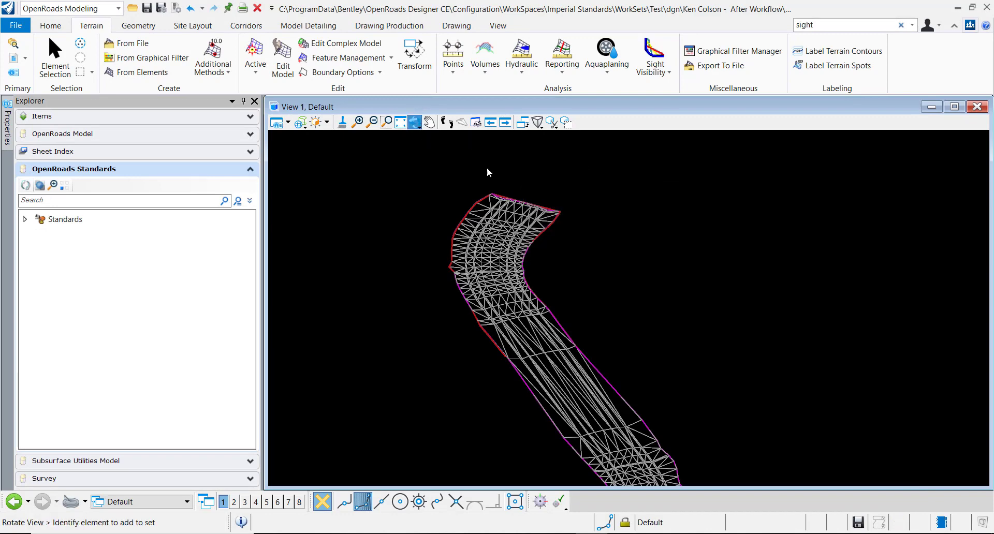
left_click_drag(489, 172, 657, 354)
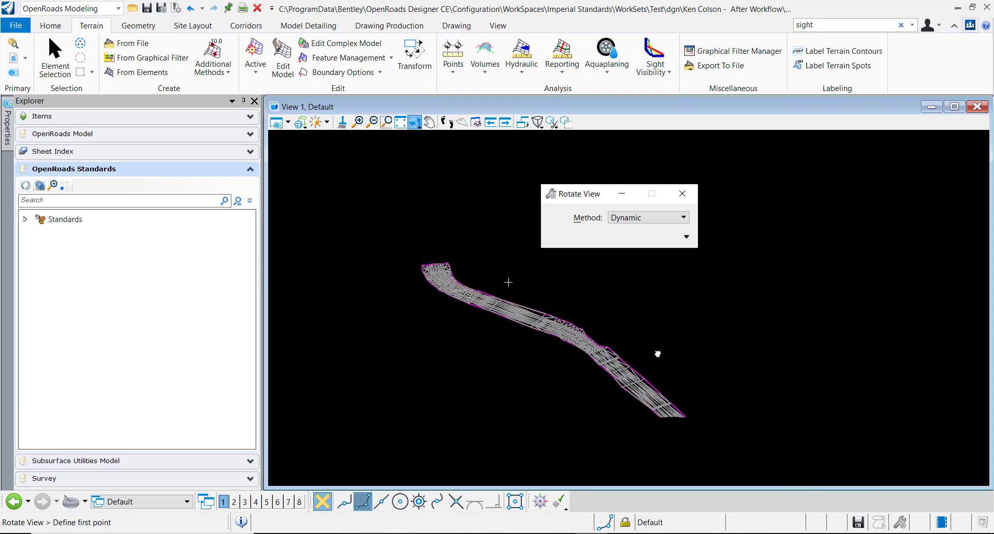